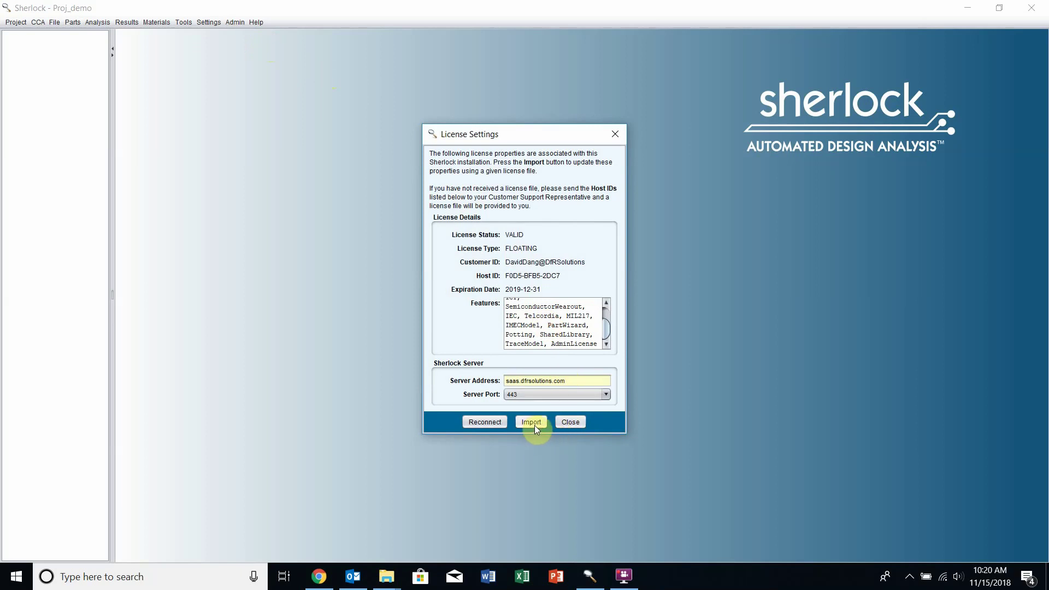
- Close the license settings, set the number of CPUs in the FEA settings to 2, and save
left_click(569, 423)
left_click(212, 25)
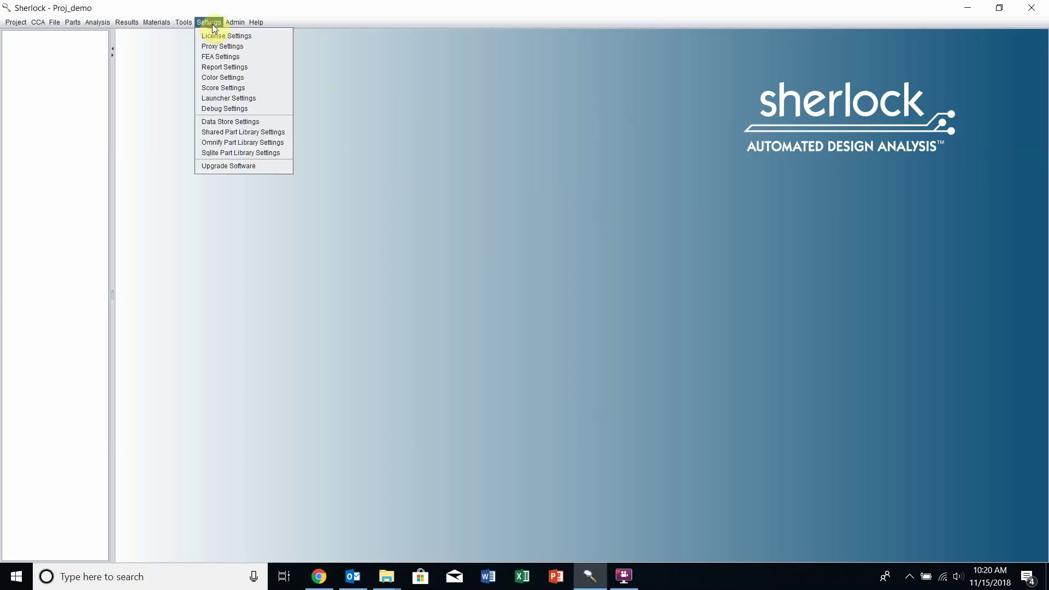
left_click(232, 57)
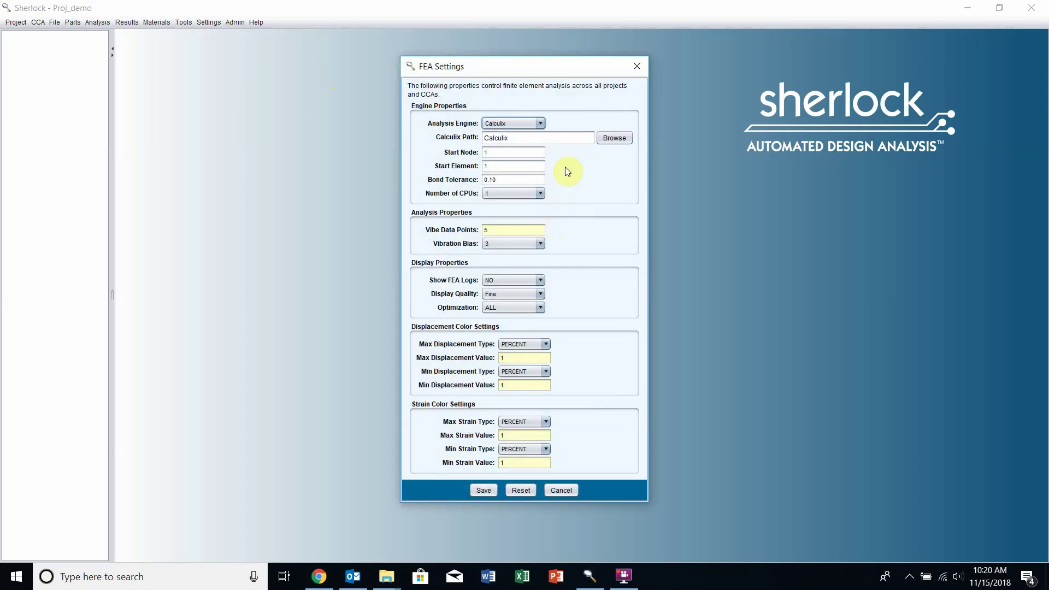
left_click(522, 196)
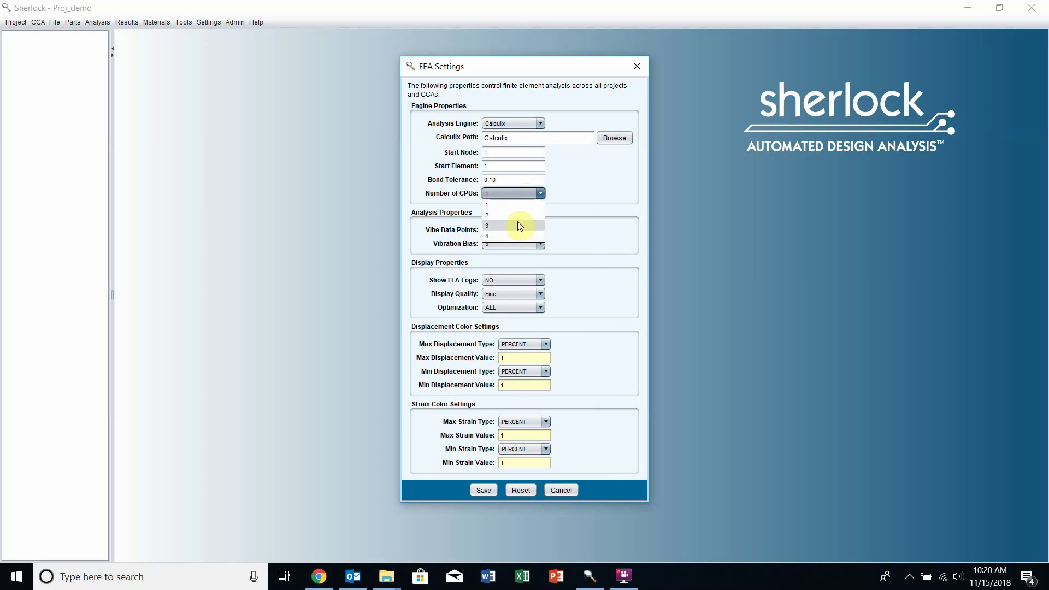
left_click(515, 215)
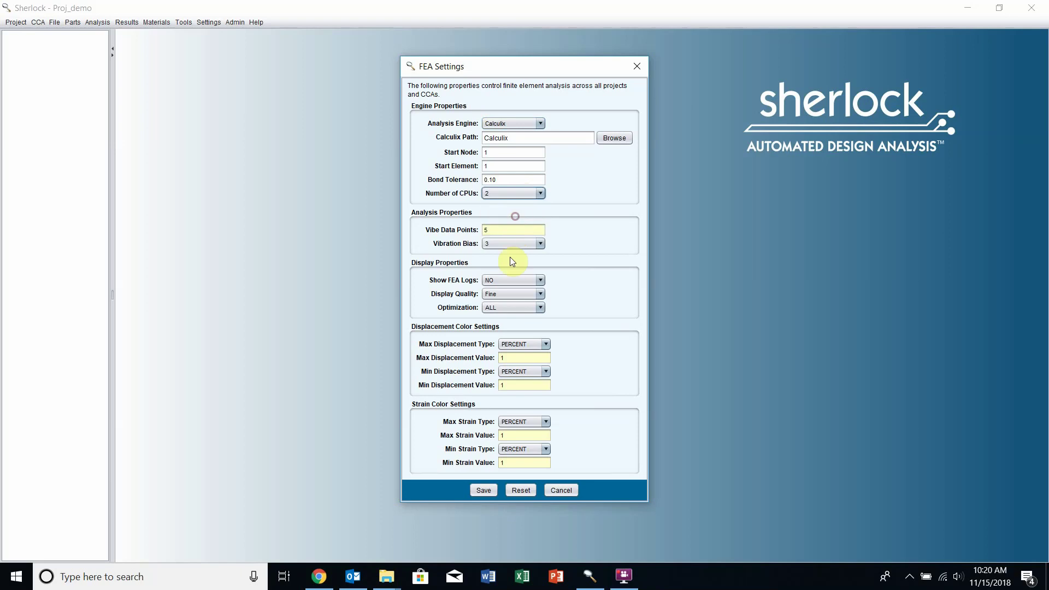
left_click(485, 490)
- Set the launcher's Max Stack Size to 9M and Max Memory Size to 8G, and save the settings
left_click(208, 22)
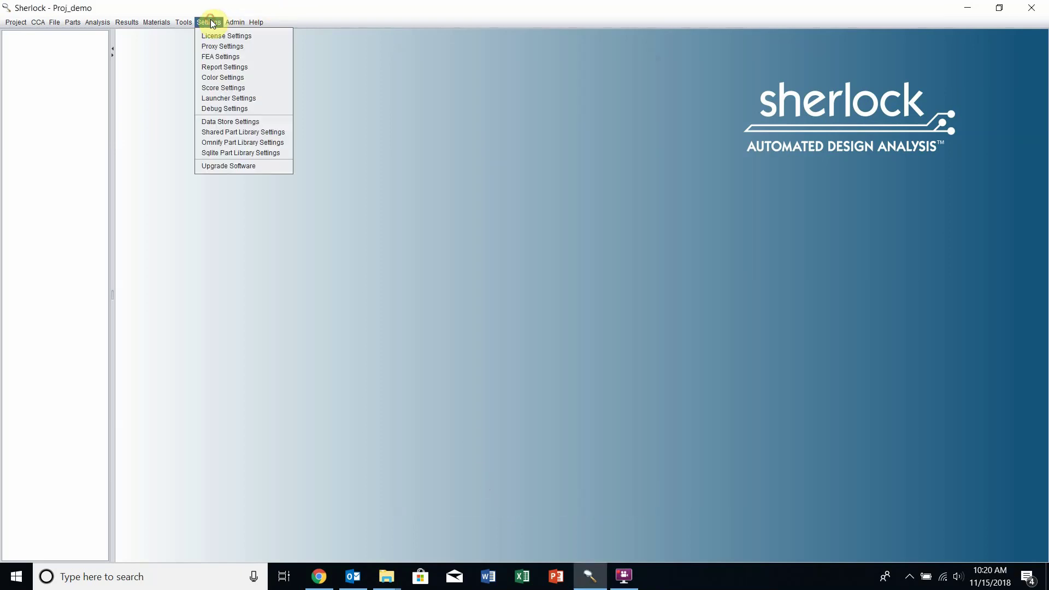
left_click(247, 99)
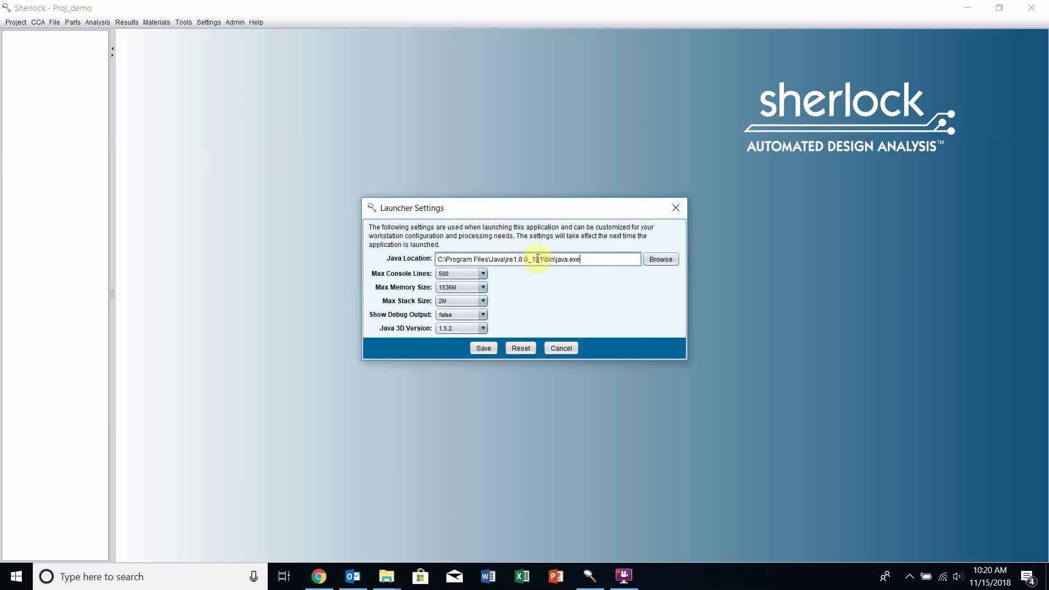
left_click(480, 302)
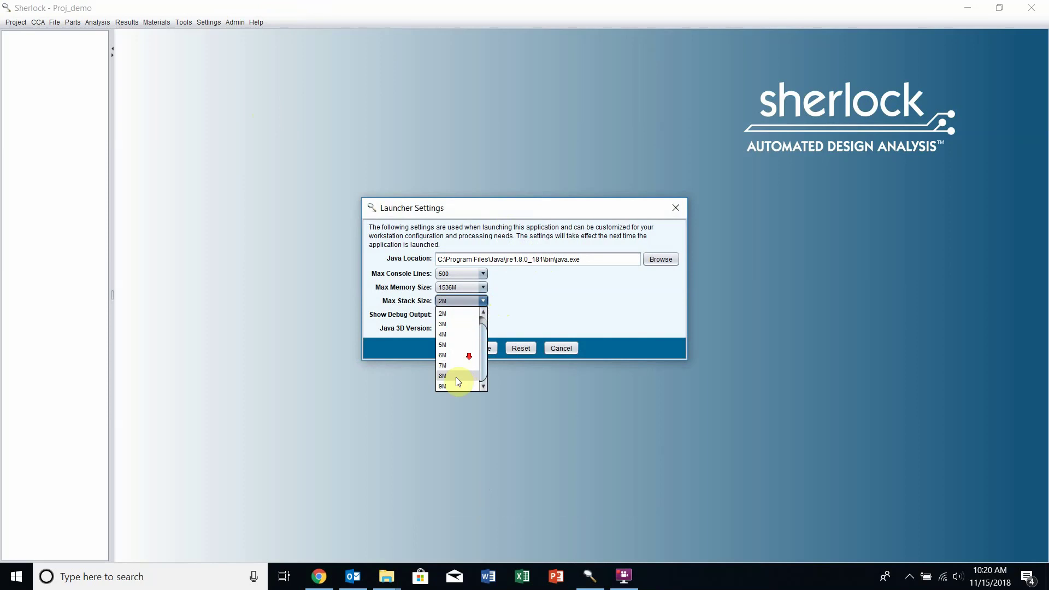
left_click(452, 385)
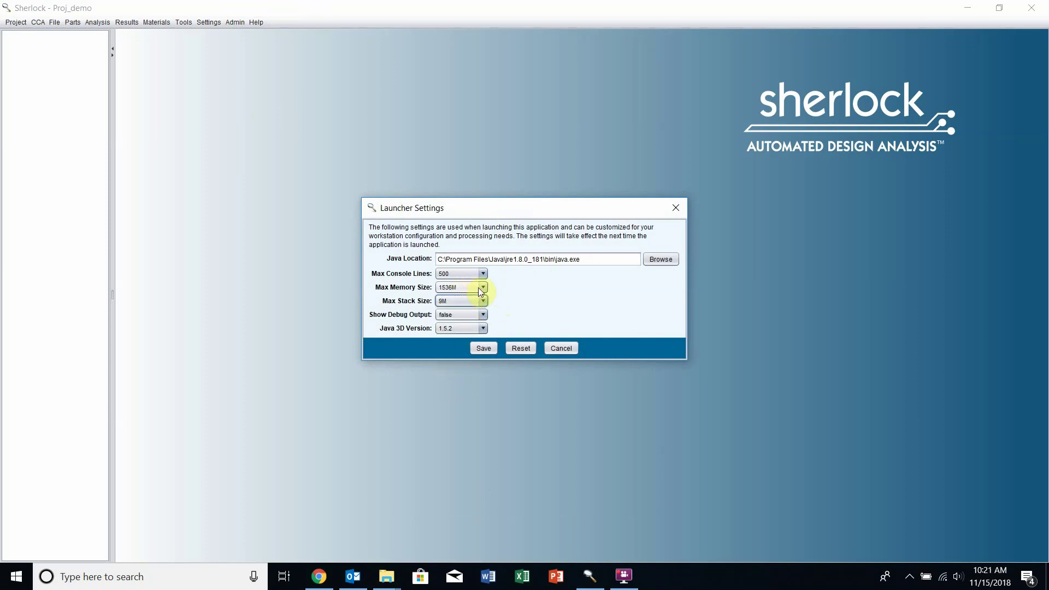
left_click(479, 289)
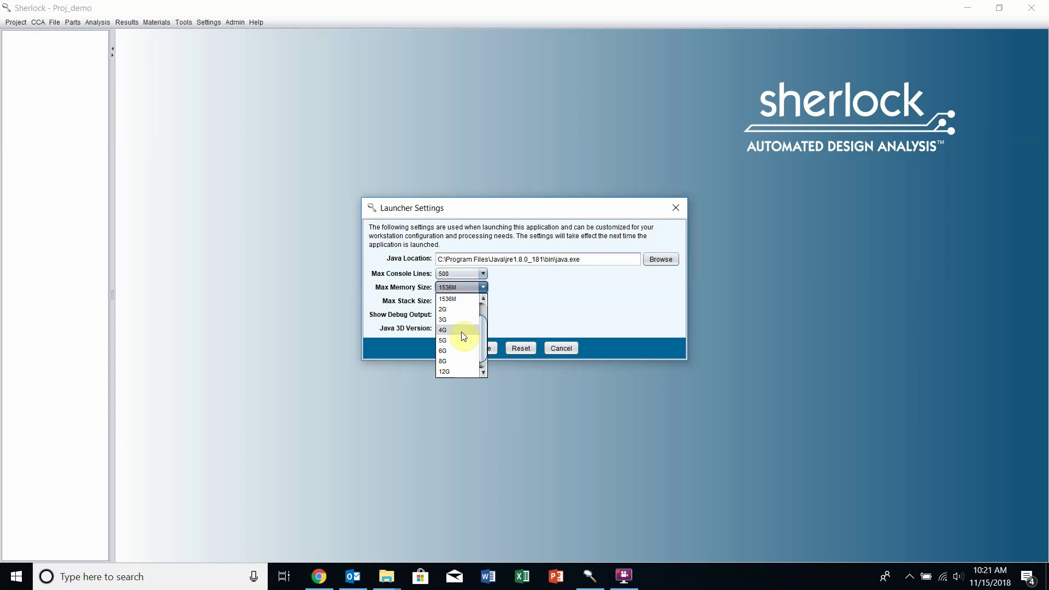
scroll(459, 335, "down", 1)
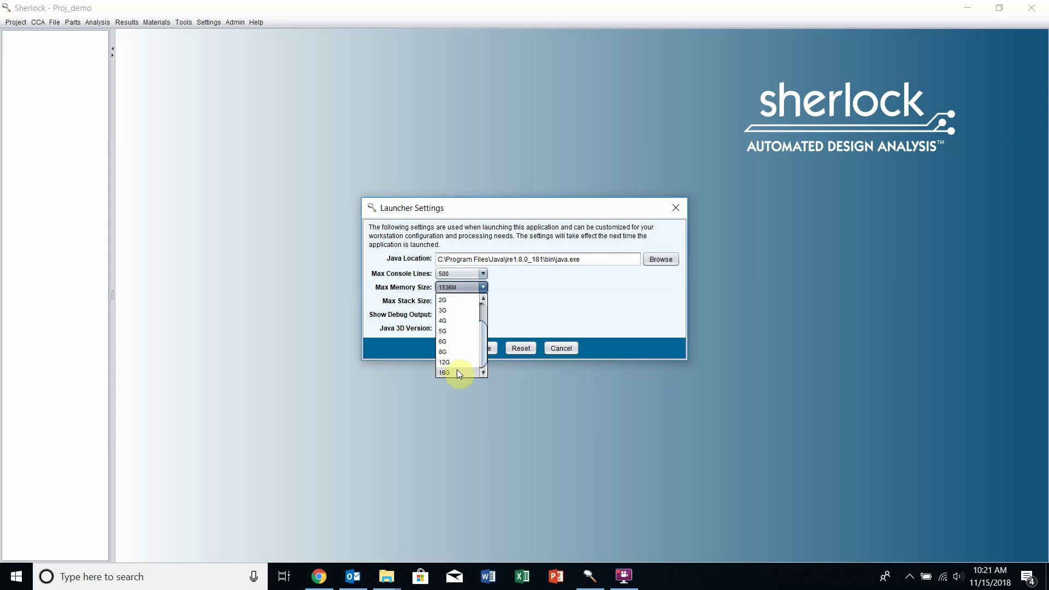
left_click(457, 352)
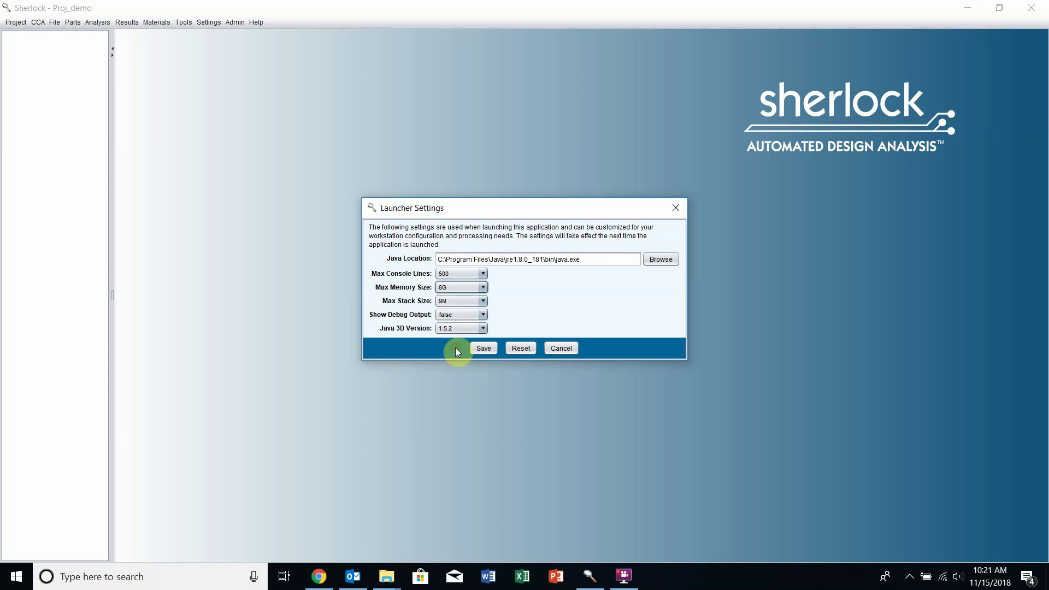
left_click(483, 347)
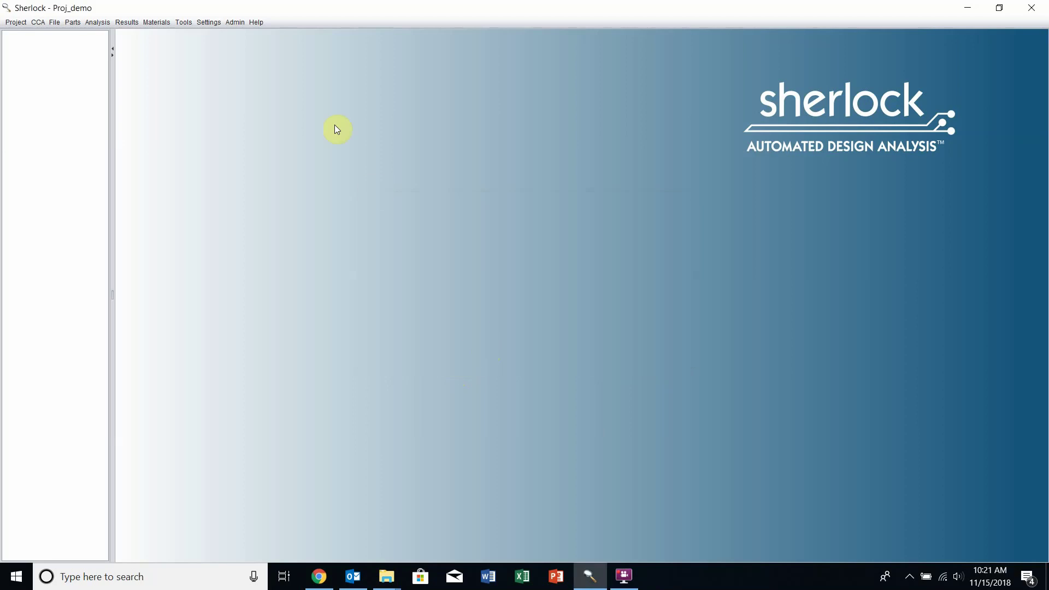
- Review the software upgrade settings for how often updates are checked, and close them without saving
left_click(210, 23)
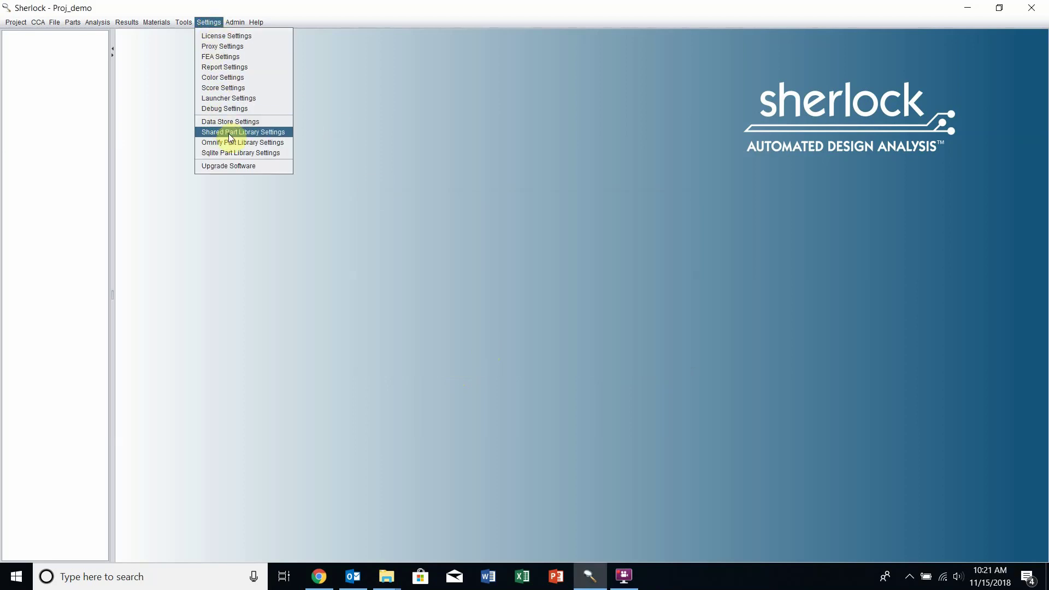
left_click(261, 167)
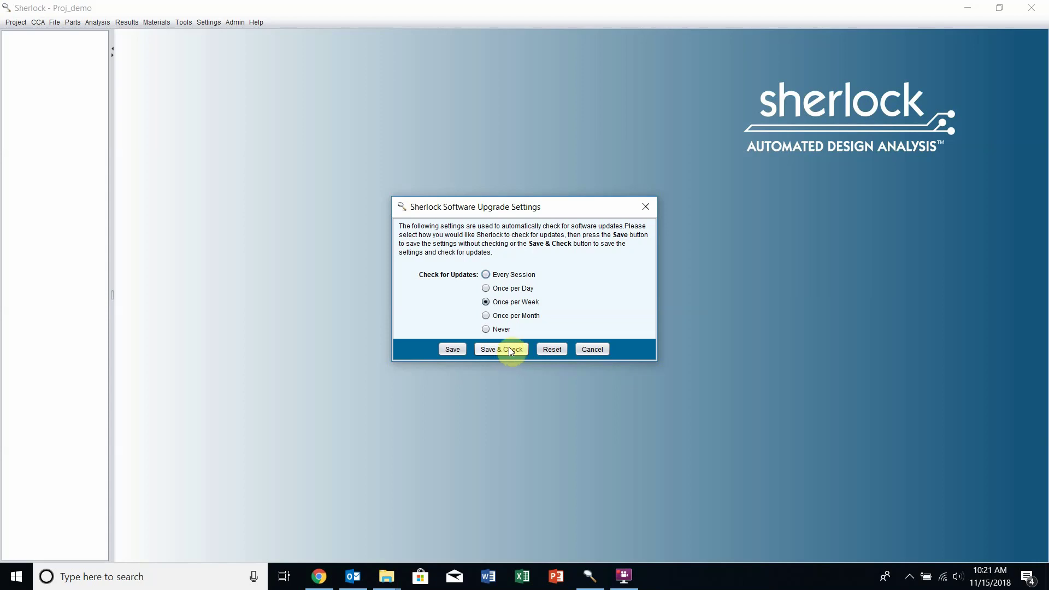
left_click(584, 348)
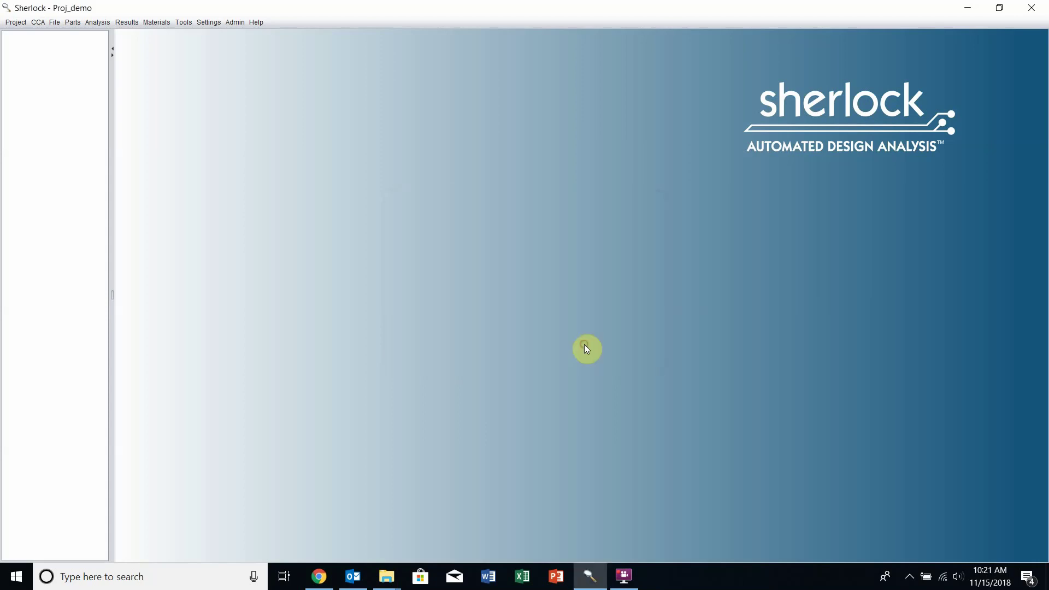
- Review the client console log and close it, and open the Task Monitor to examine the task history
left_click(257, 23)
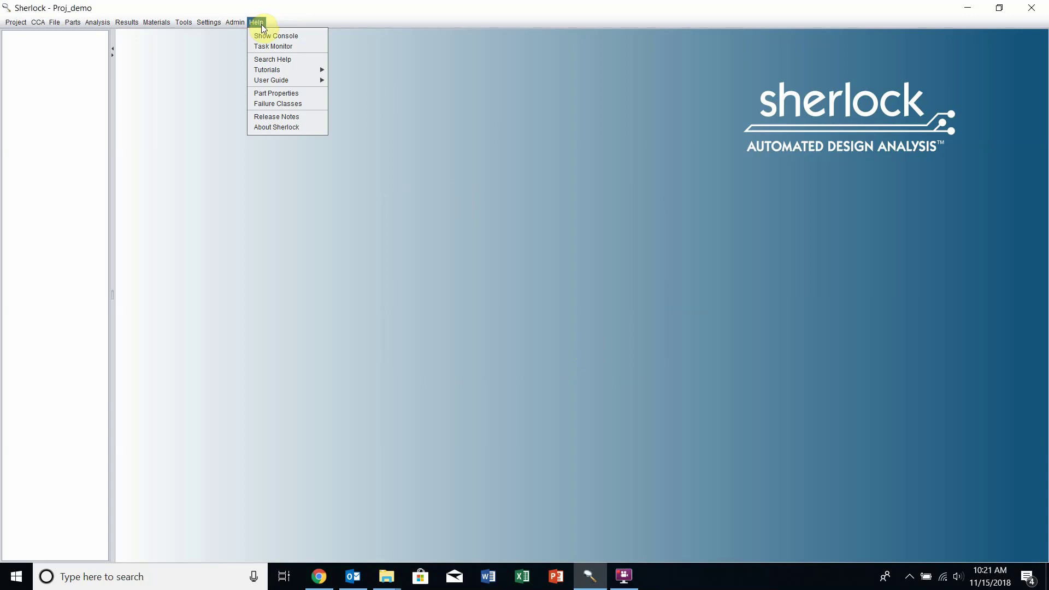
left_click(281, 37)
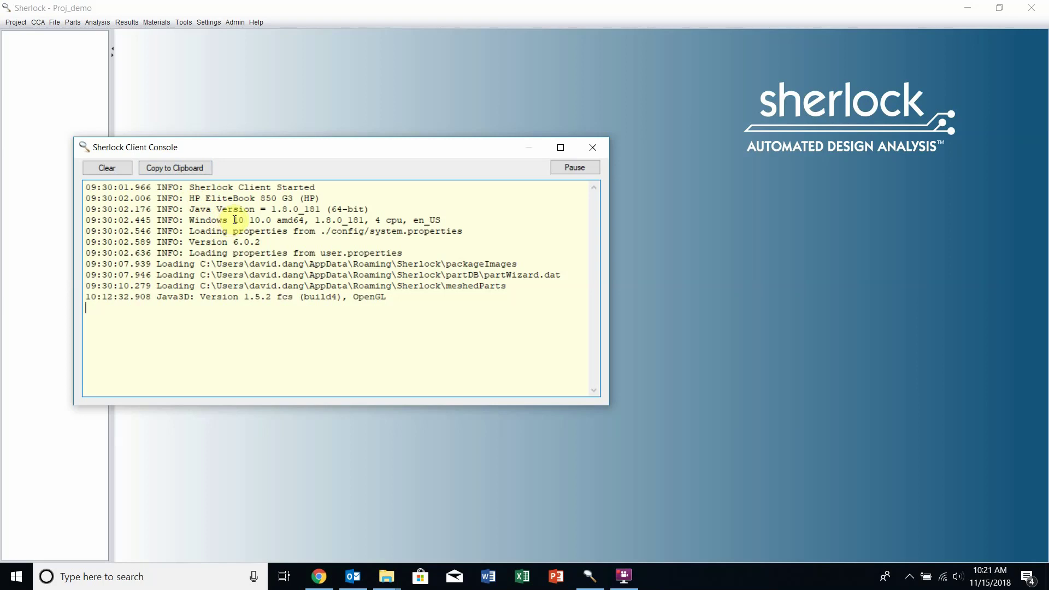
left_click(597, 145)
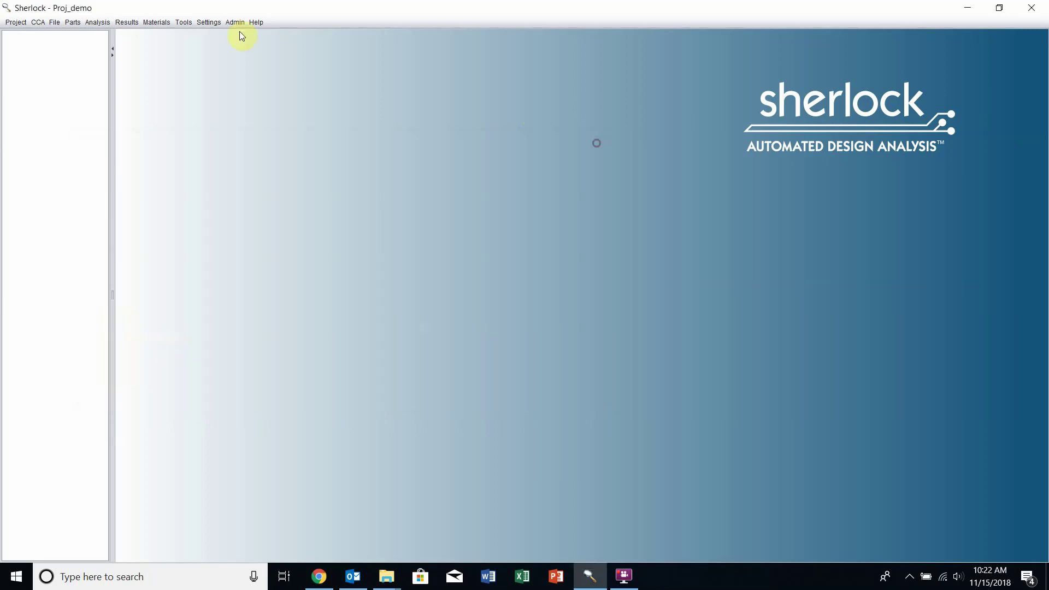
left_click(256, 22)
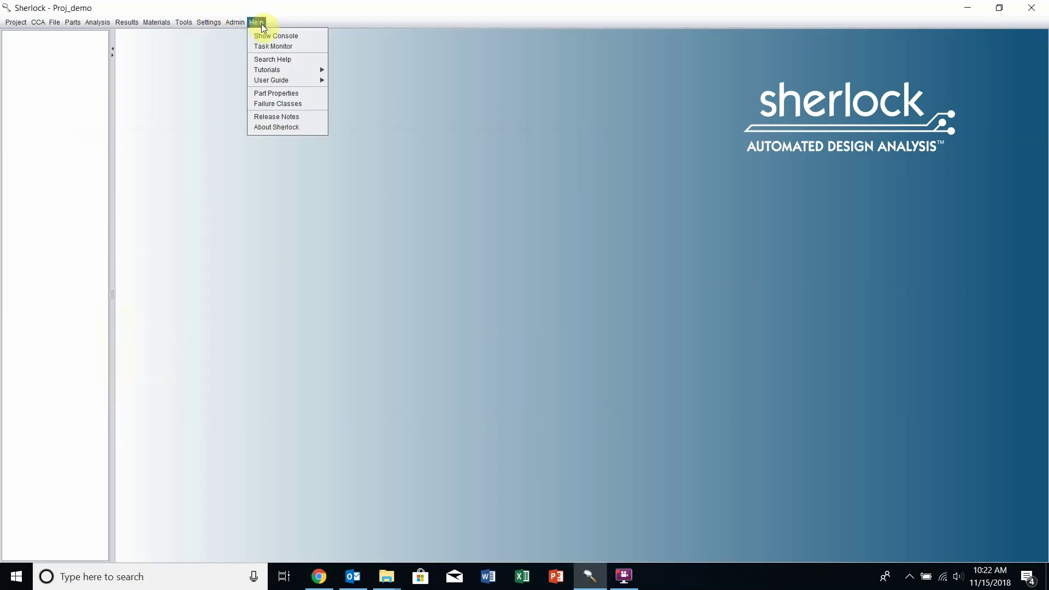
left_click(293, 47)
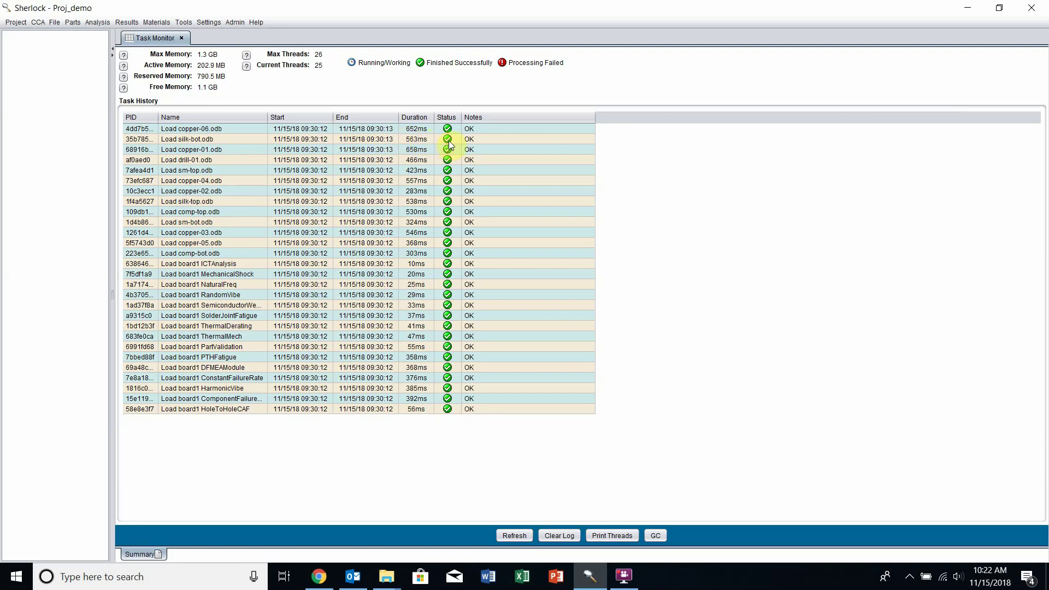
- Open the Part Properties help document and reduce its zoom to 100%
left_click(258, 20)
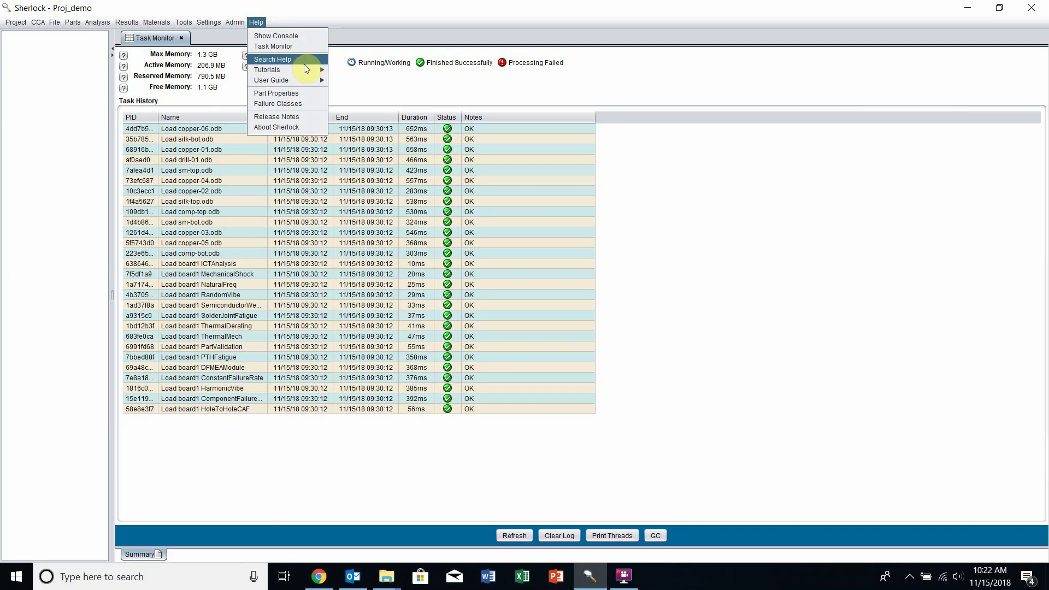
mouse_move(302, 67)
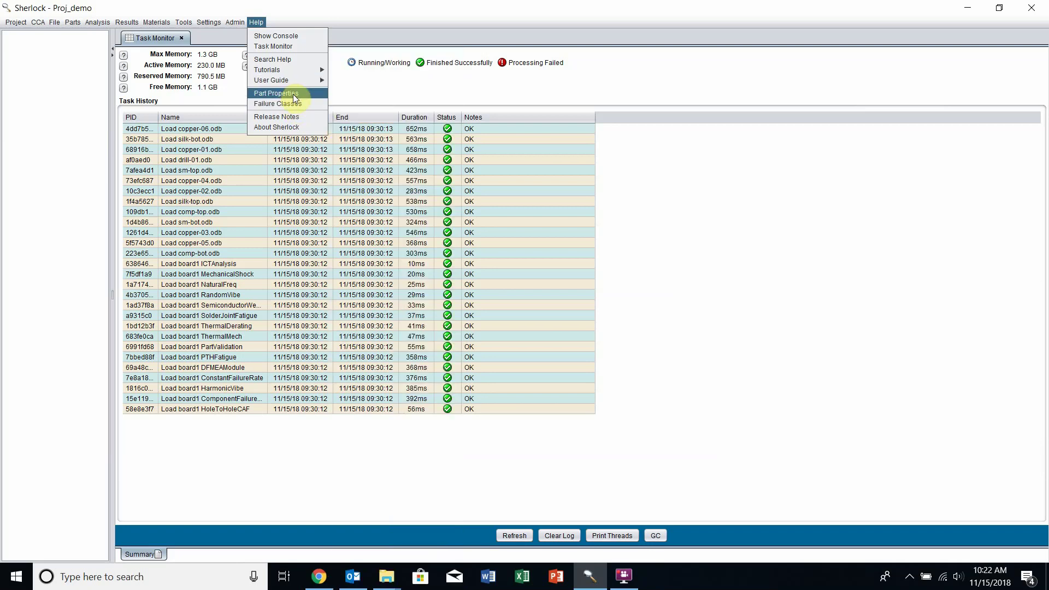
left_click(294, 94)
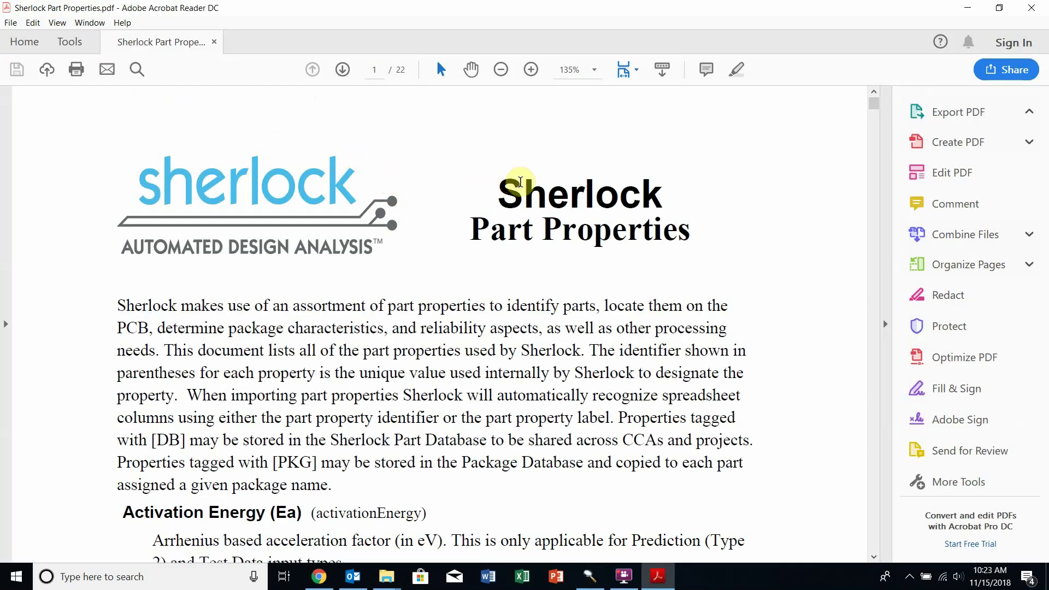
left_click(501, 69)
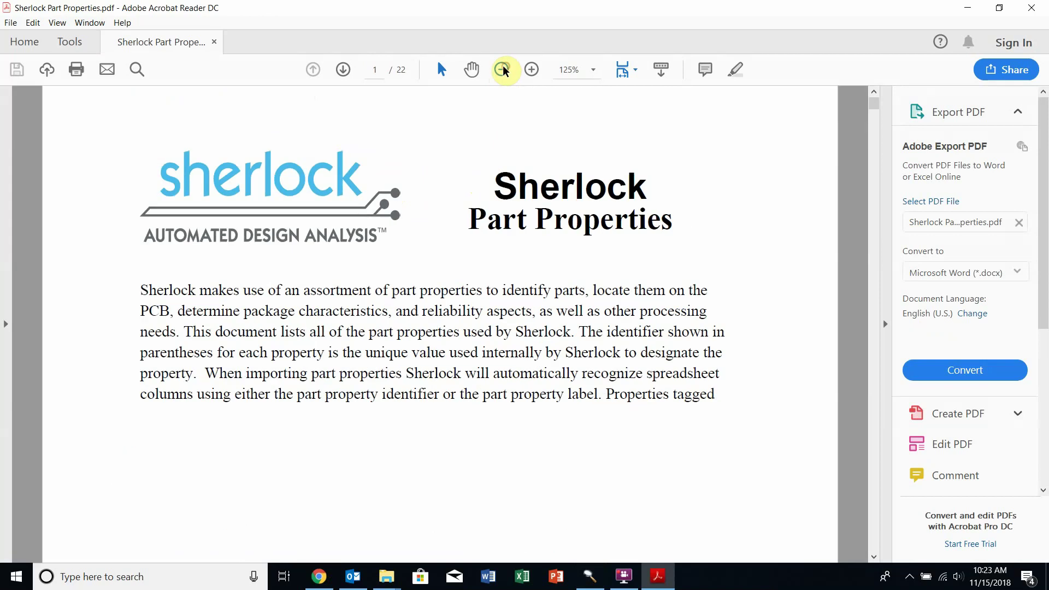
left_click(502, 69)
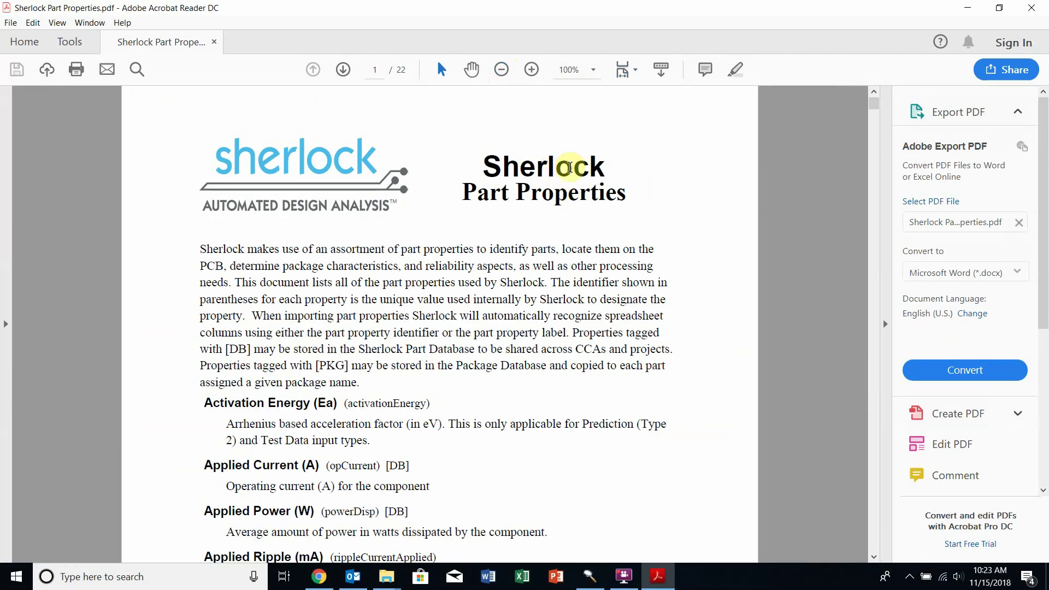
- Read through the part property definitions, examining the diagrams for Ball Chan Width and Ball Diameter
scroll(570, 178, "down", 2)
scroll(570, 178, "down", 10)
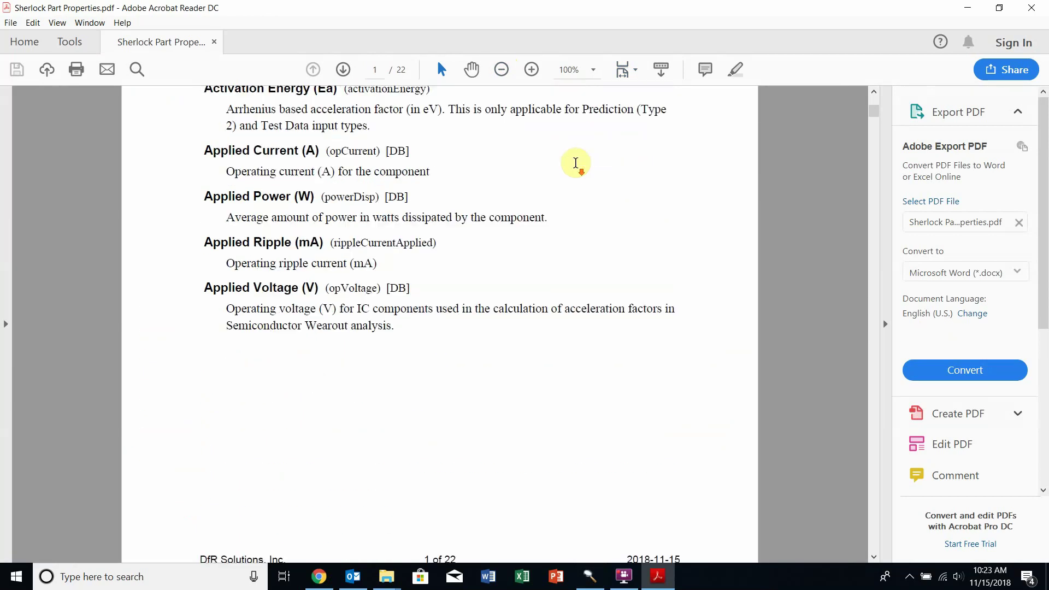
scroll(582, 172, "down", 12)
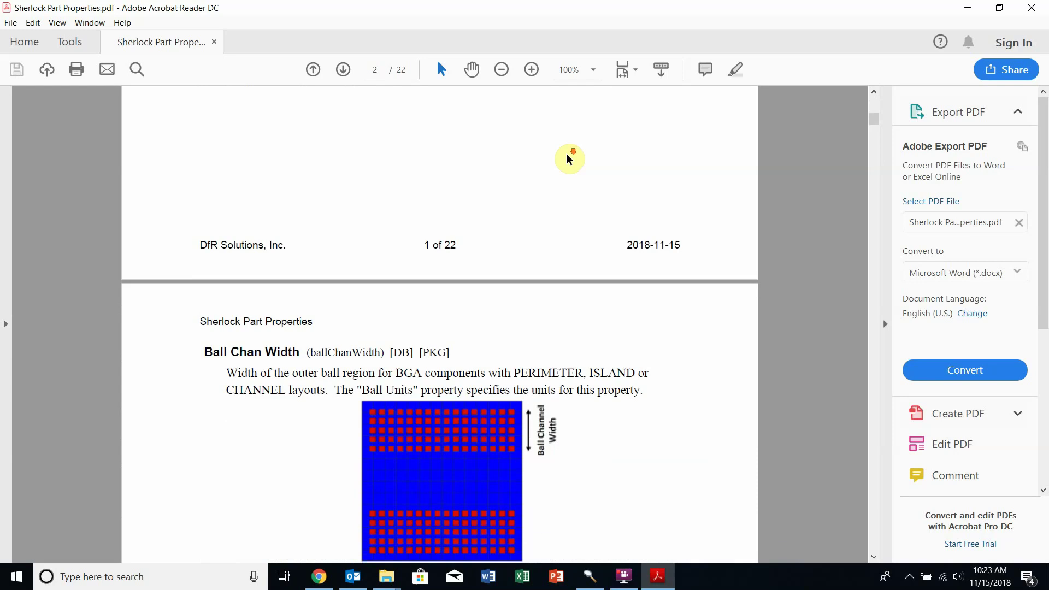
scroll(568, 162, "down", 3)
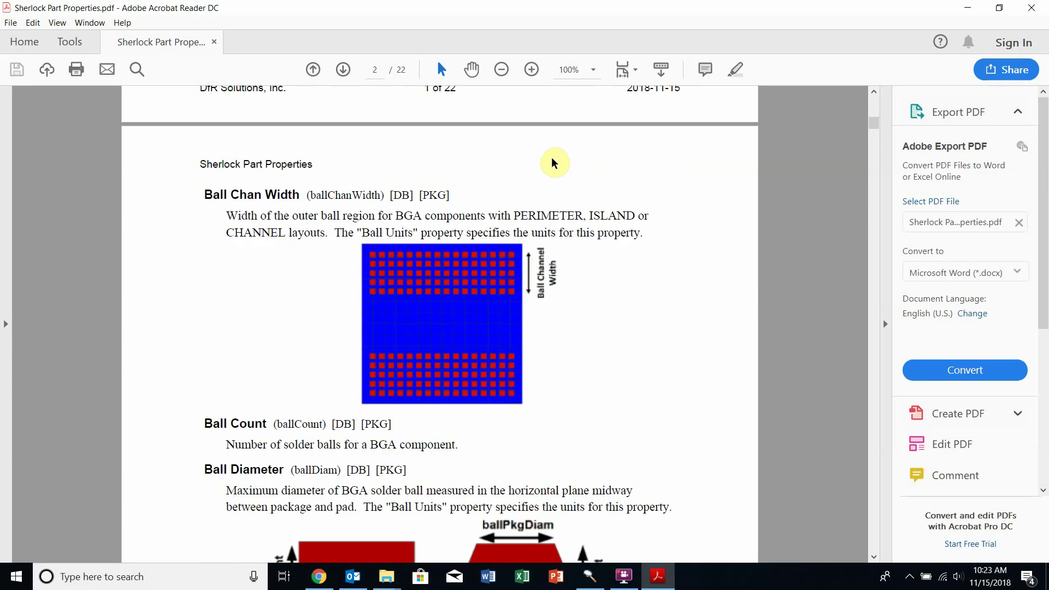
scroll(554, 160, "down", 4)
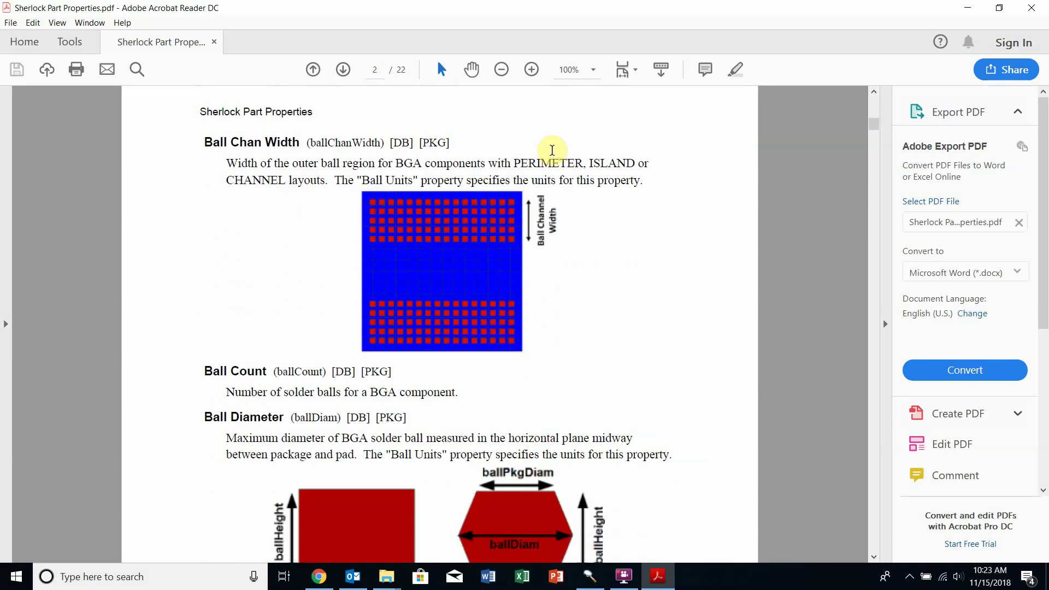
scroll(551, 147, "up", 2)
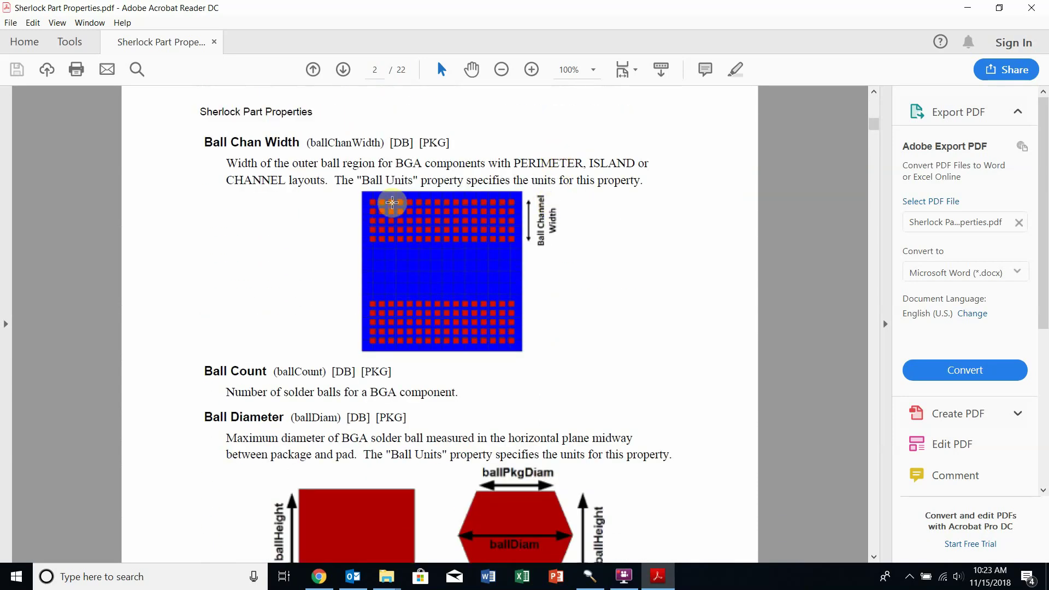
scroll(299, 151, "down", 2)
scroll(461, 190, "down", 1)
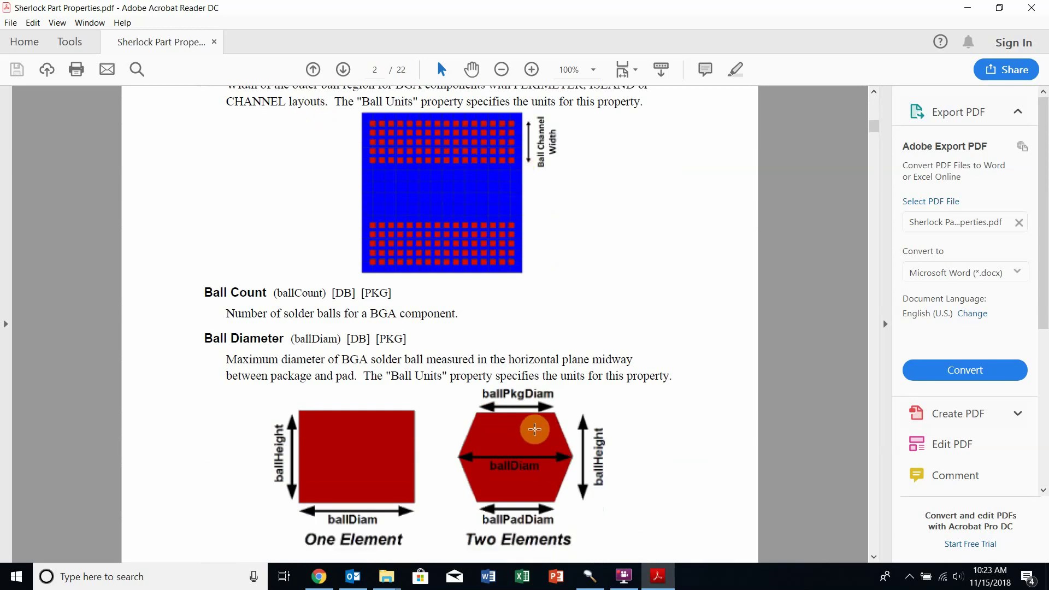
scroll(538, 427, "down", 1)
scroll(537, 424, "down", 2)
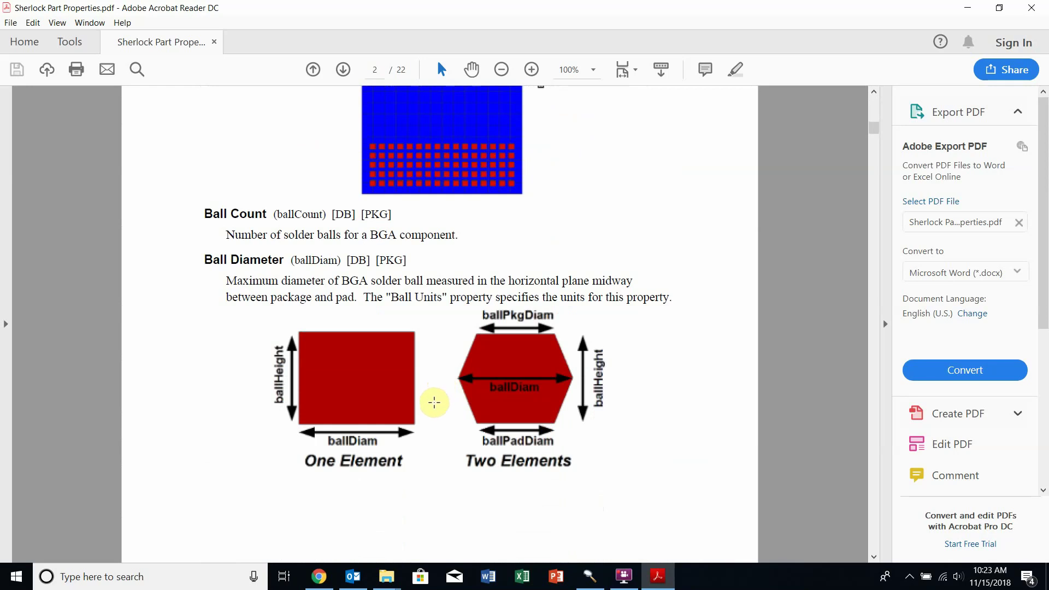
scroll(437, 393, "down", 15)
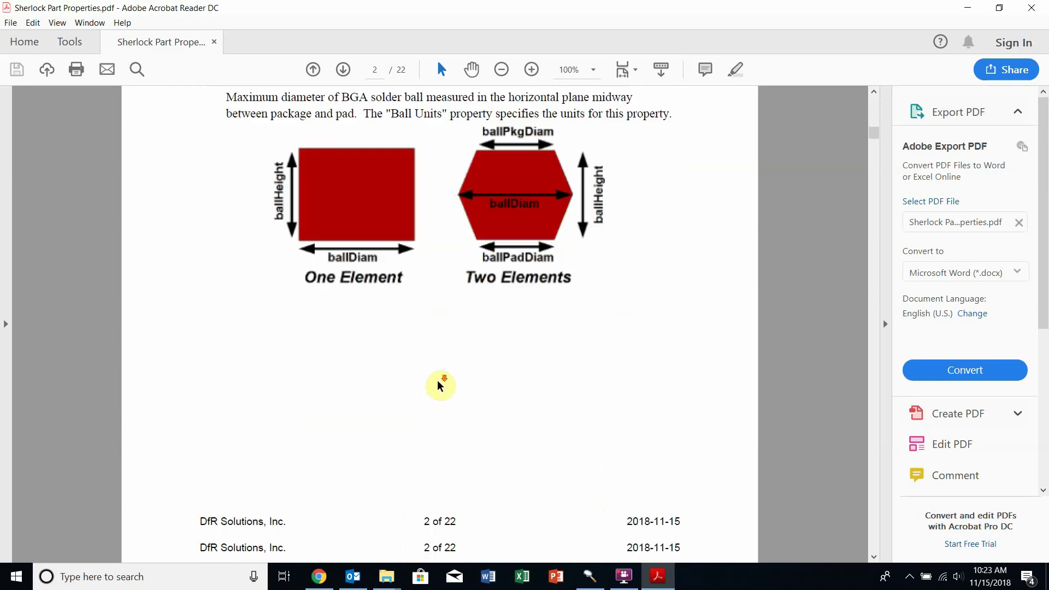
scroll(437, 385, "down", 6)
- Switch back to Sherlock, open the Release Notes document and look through it as far as the table of contents
left_click(593, 576)
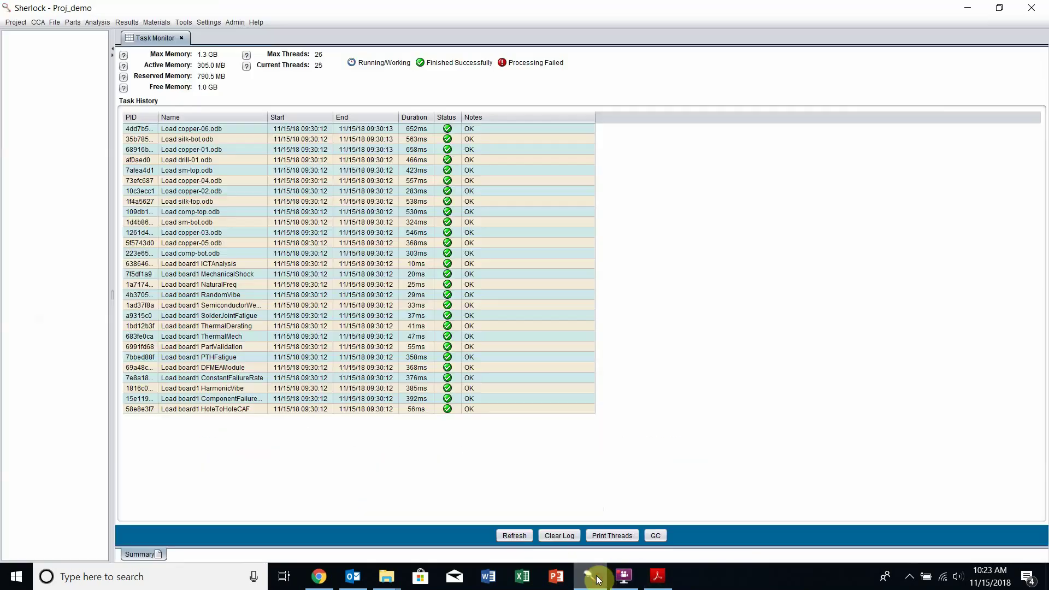
left_click(255, 22)
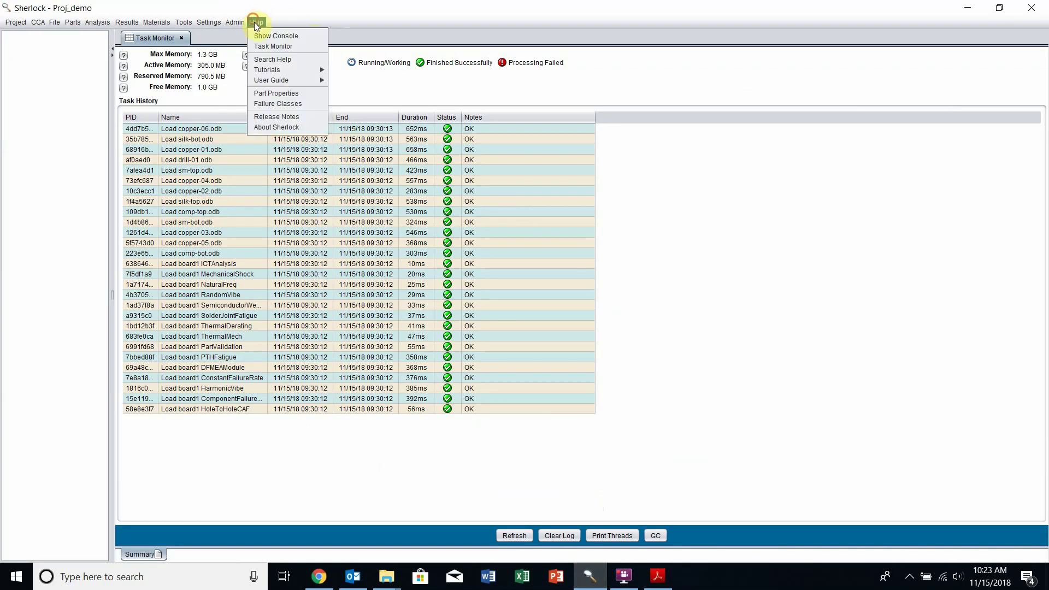
left_click(304, 117)
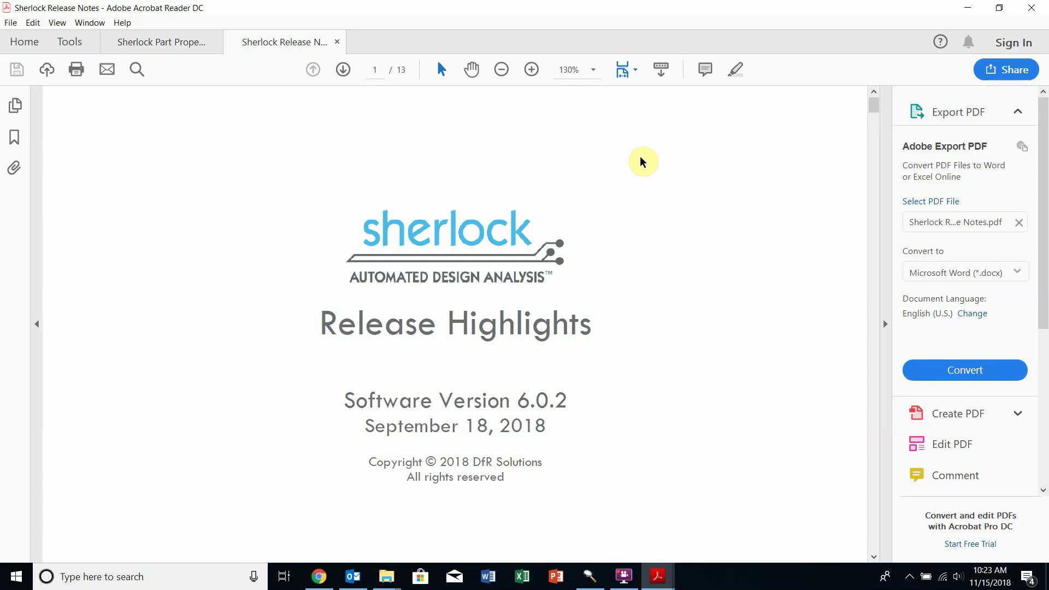
scroll(644, 162, "down", 6)
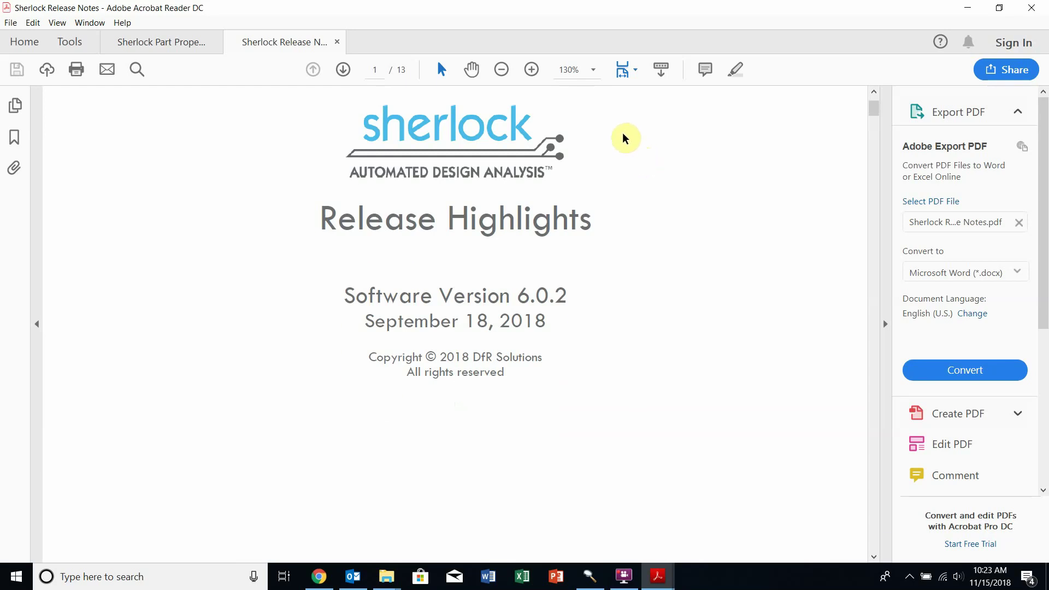
scroll(613, 142, "down", 12)
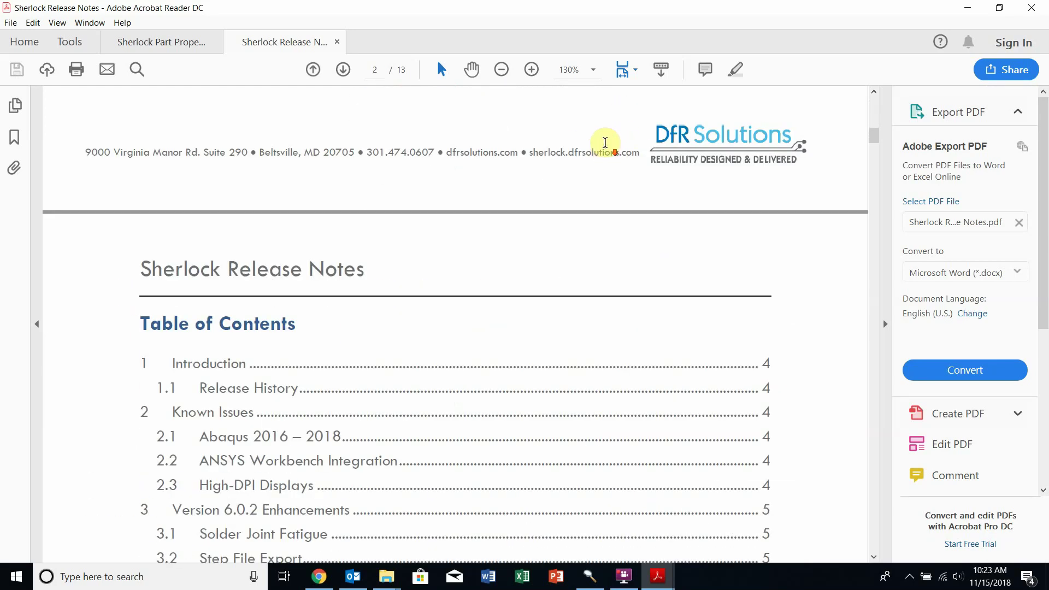
- Return to Sherlock, open its About information and read through the End User License Agreement
left_click(589, 576)
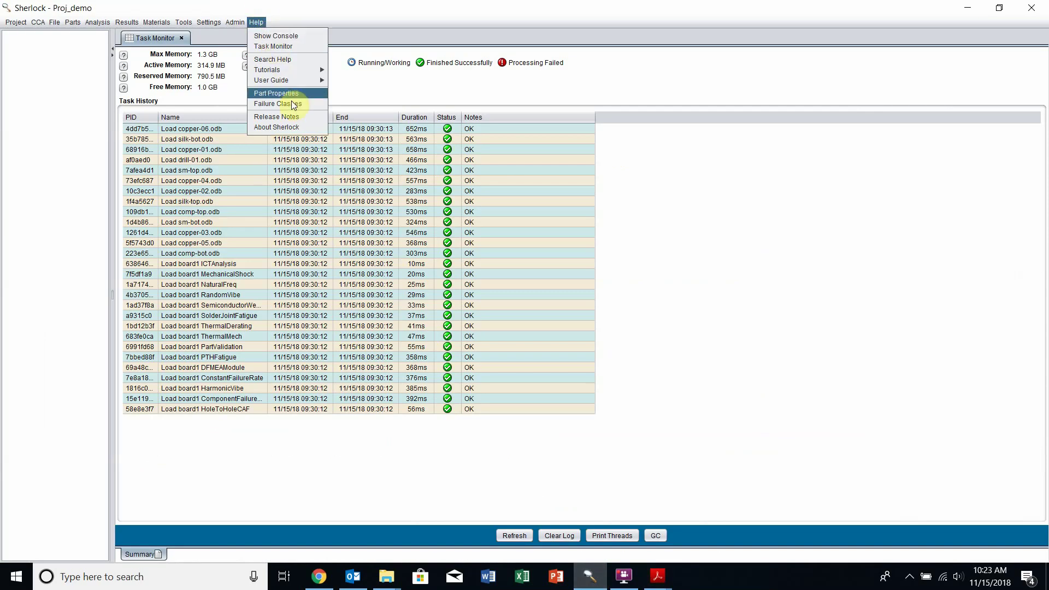
left_click(302, 128)
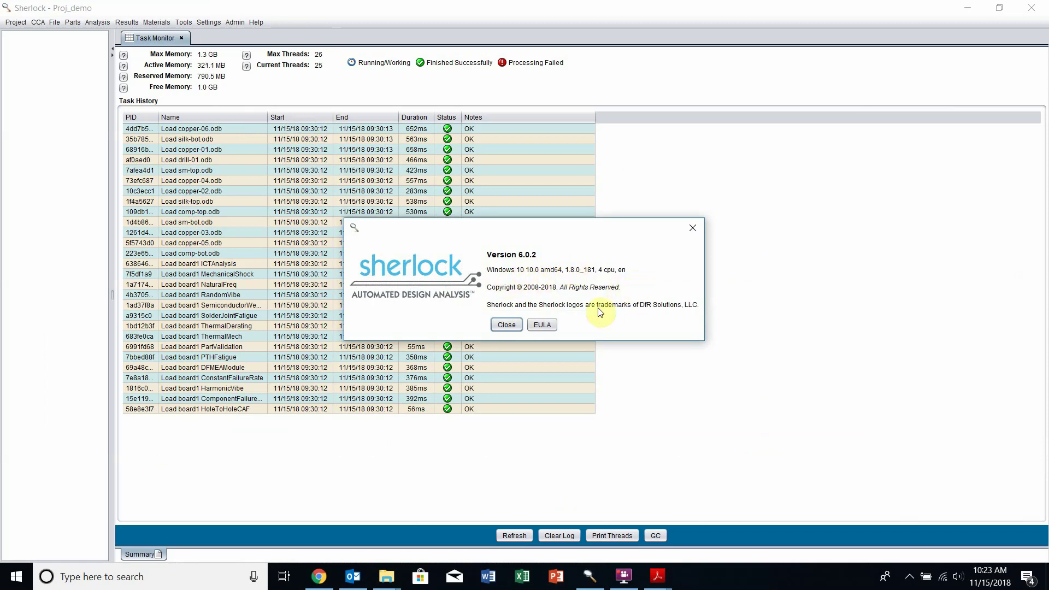
left_click(545, 327)
scroll(576, 295, "down", 10)
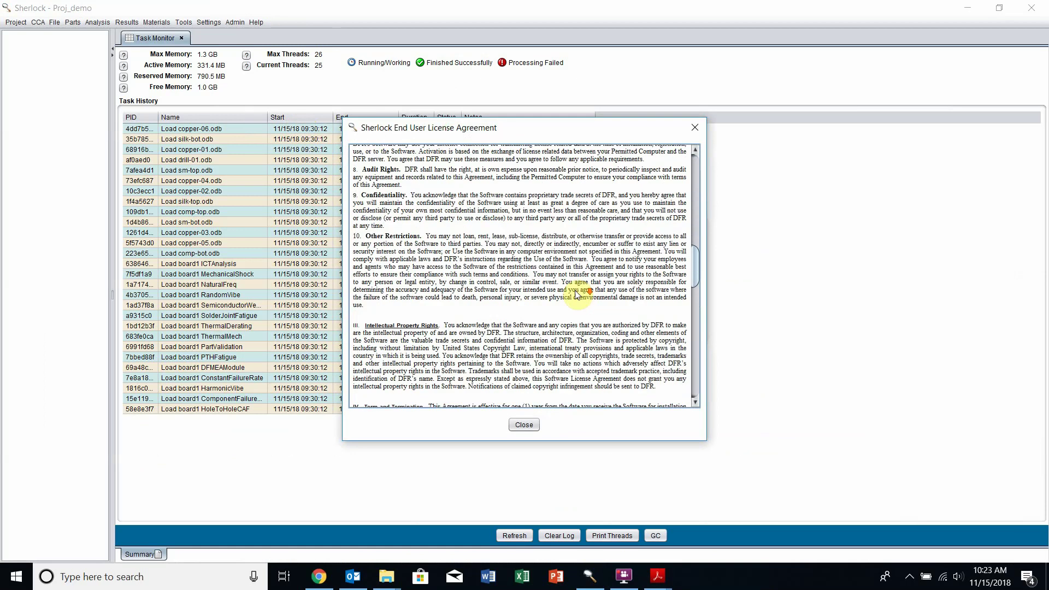